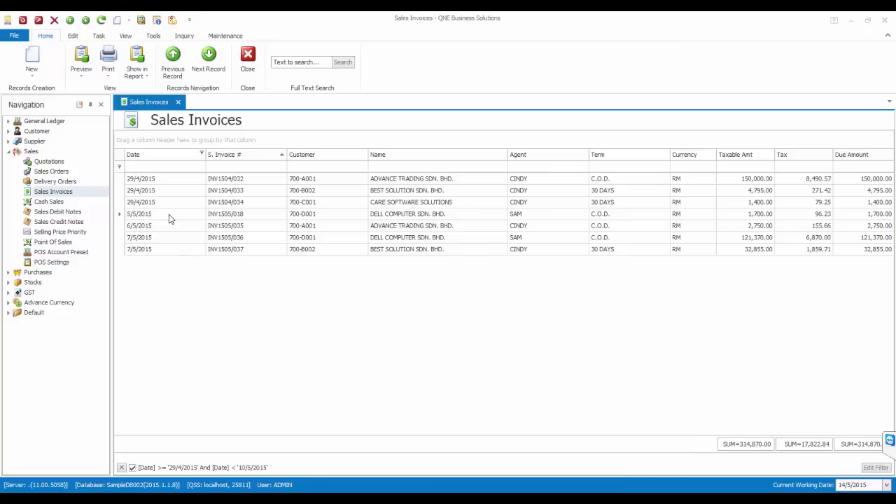
Export the 5/5/2015 invoice INV1505/018 to Excel as 'Sales Invoice' on the Desktop
right_click(169, 216)
mouse_move(296, 461)
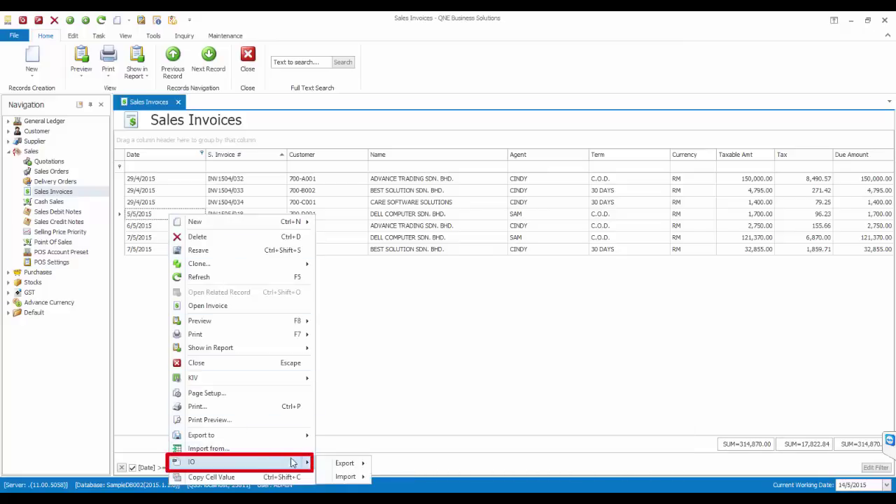
mouse_move(333, 466)
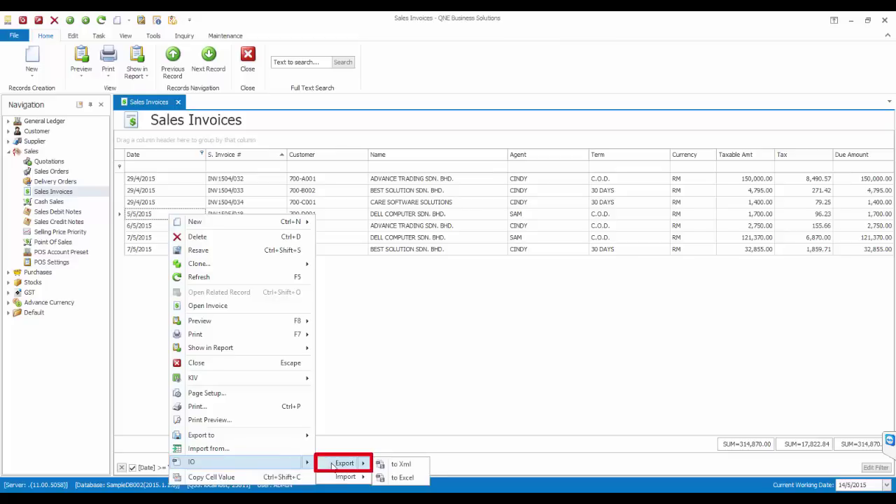
left_click(425, 481)
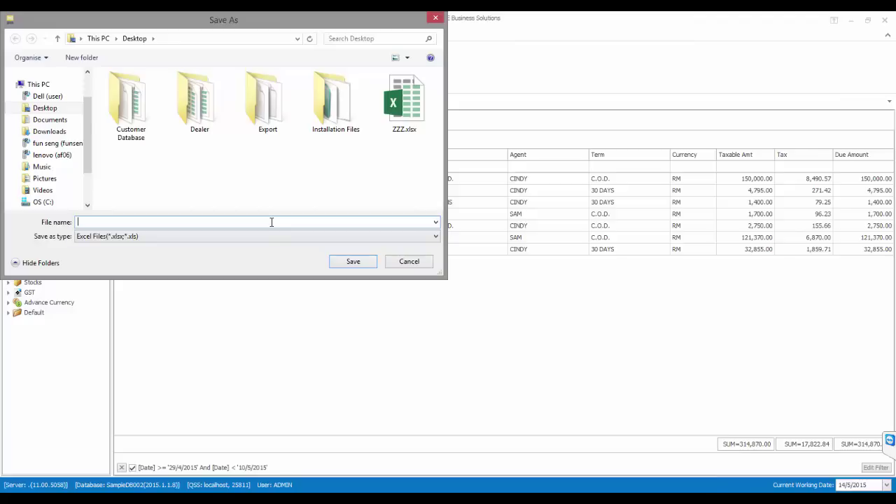
type("Sales Invoice")
left_click(335, 262)
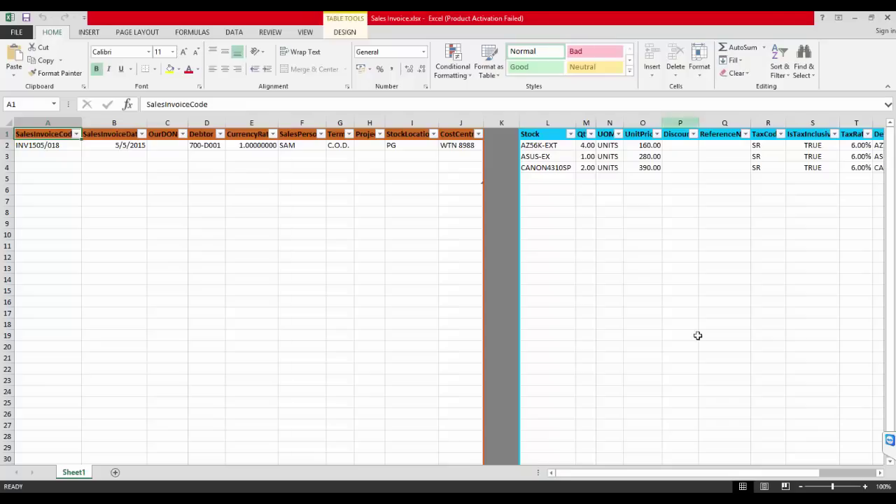
Zoom the exported Sales Invoice sheet out to 80% to see all fields
left_click(800, 486)
left_click(800, 486)
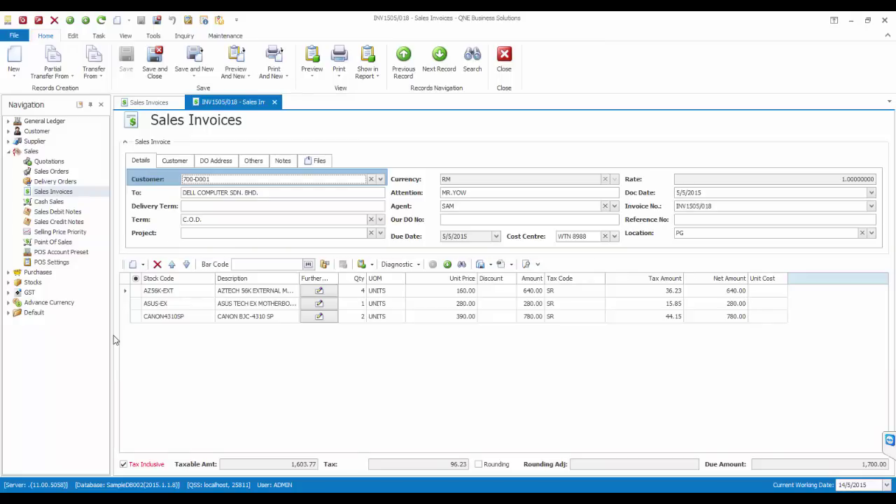
In the Sales Invoice workbook, change A2 to INV1505/099 and B2's date to 9/5/2015
mouse_move(254, 499)
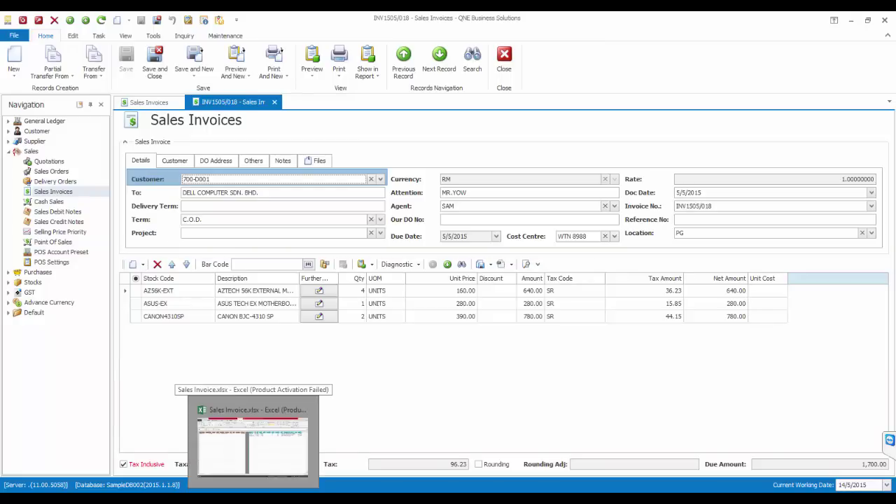
left_click(254, 445)
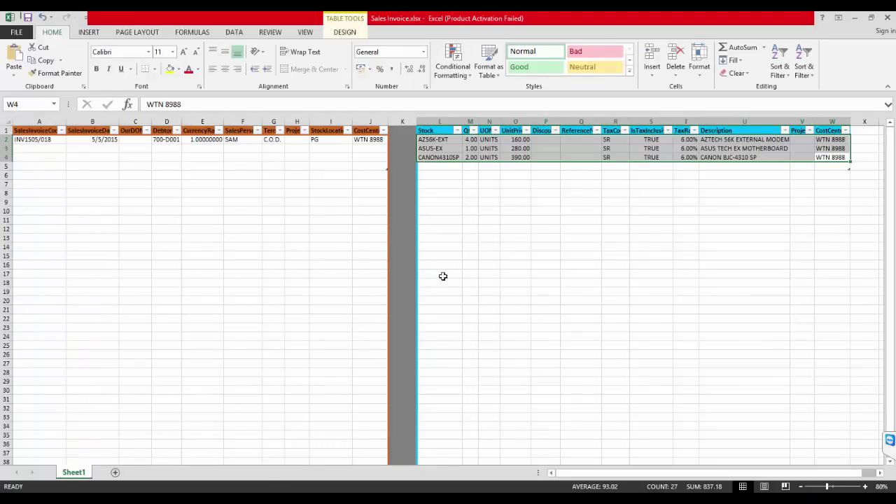
left_click(245, 183)
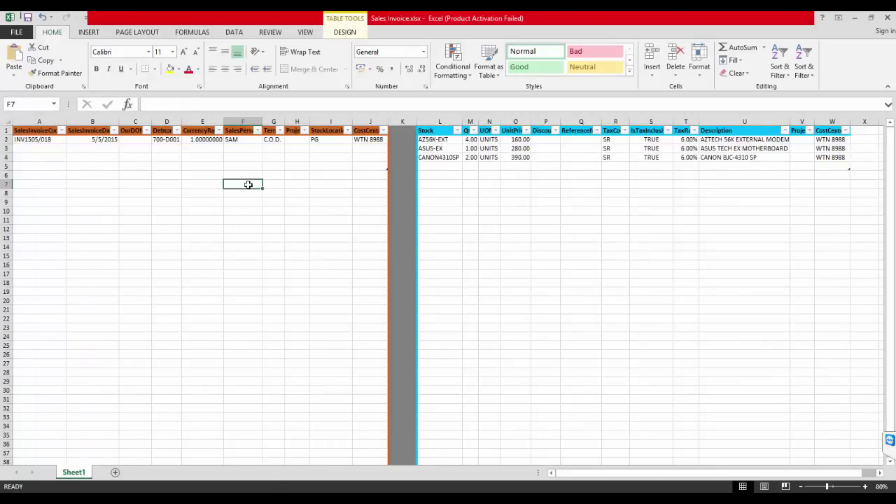
left_click(36, 139)
left_click(199, 103)
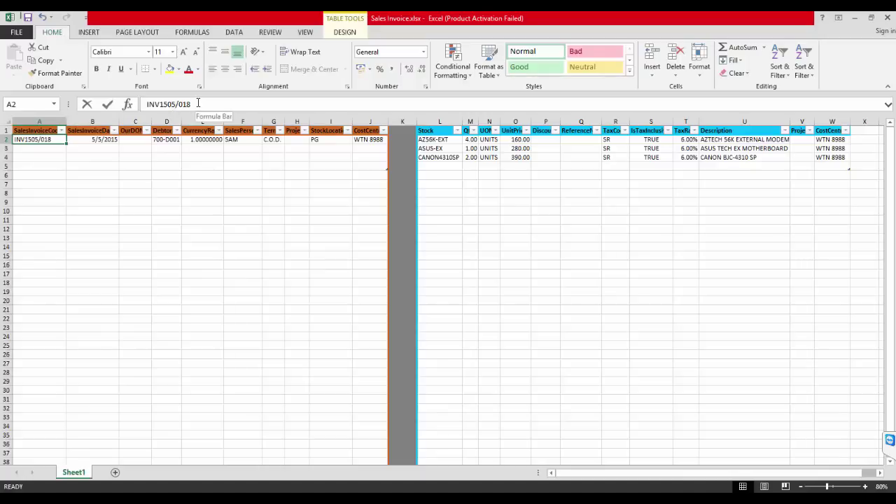
double_click(186, 104)
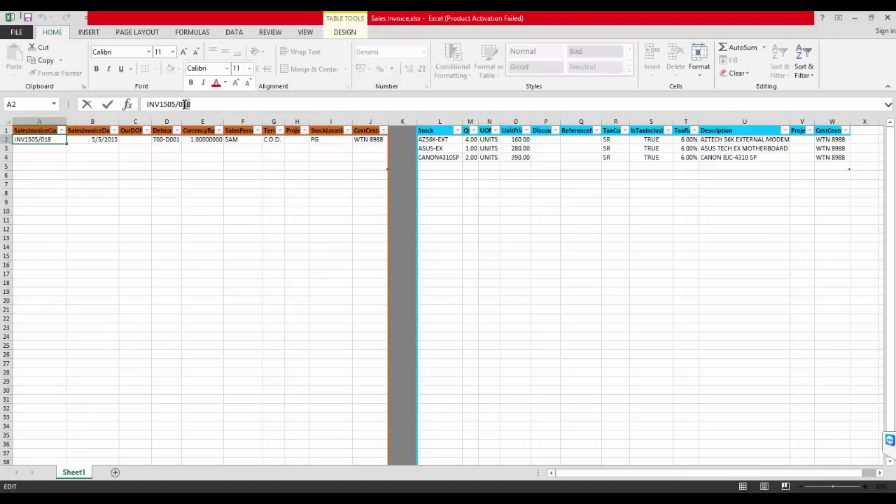
type("99")
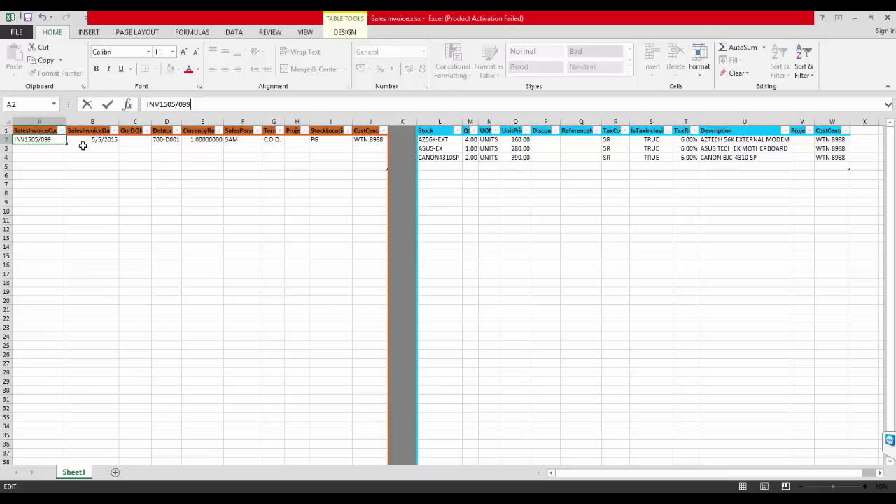
left_click(89, 141)
left_click(148, 104)
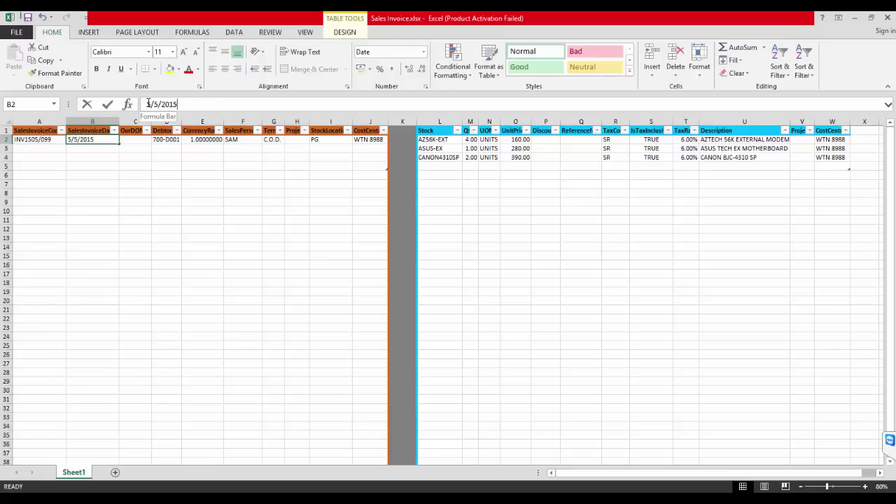
double_click(148, 104)
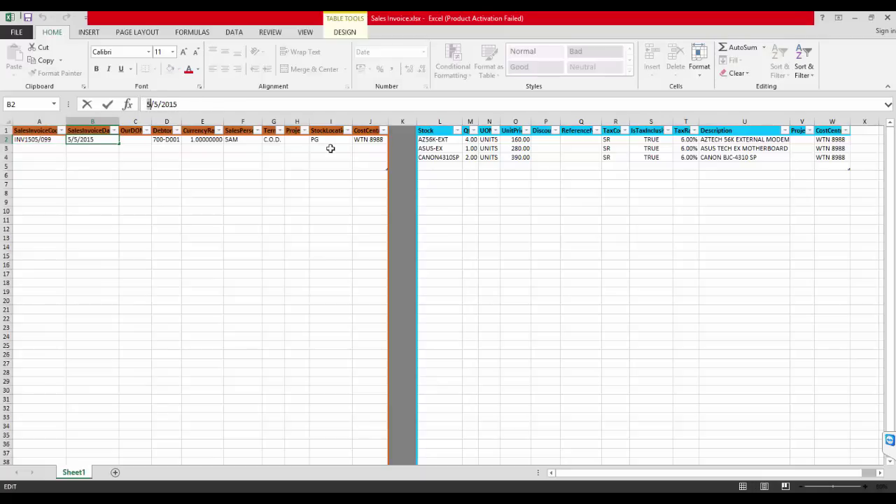
type("9")
left_click(170, 141)
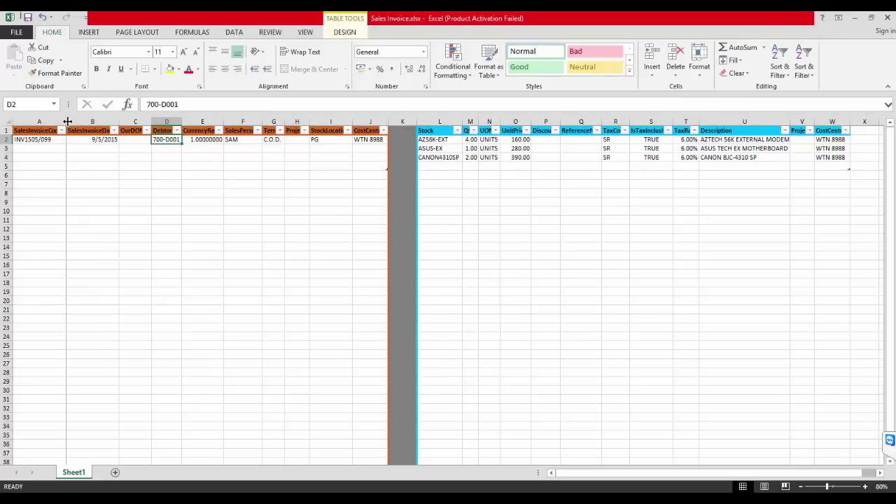
Fit columns A–J to their headers and copy the header row A2:J2
double_click(67, 122)
double_click(125, 121)
double_click(168, 122)
left_click_drag(203, 122, 206, 122)
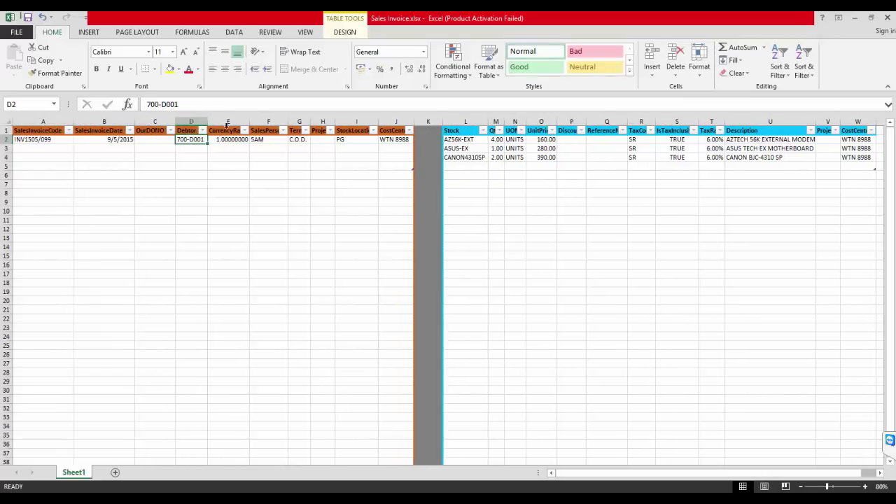
double_click(285, 122)
double_click(323, 122)
left_click_drag(390, 123, 398, 124)
double_click(434, 123)
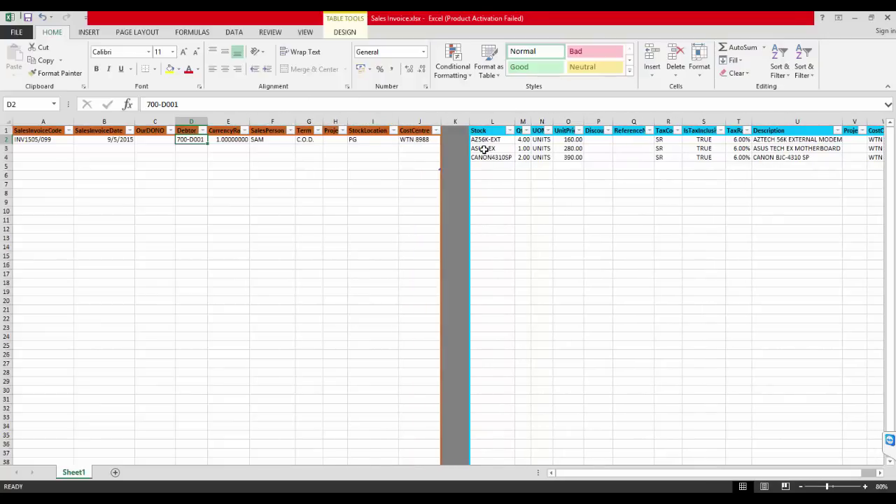
left_click_drag(27, 140, 406, 141)
key("ctrl+c")
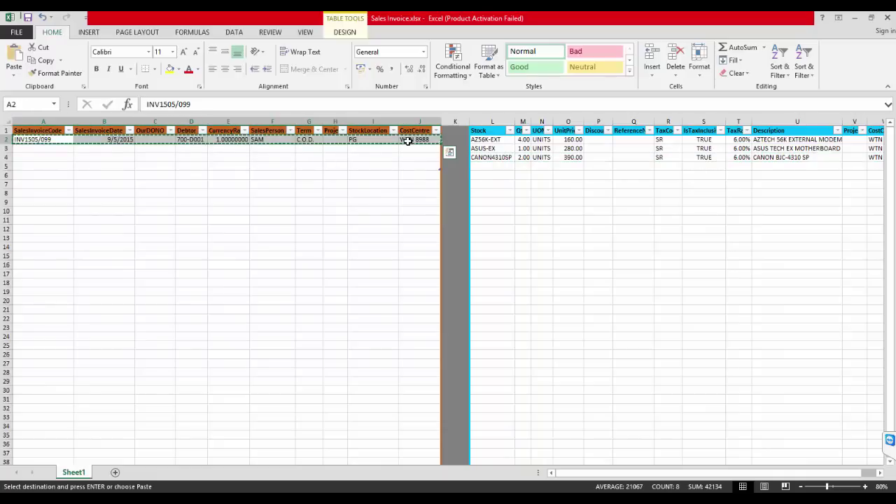
Paste the header into row 4 as invoice INV1505/100 dated 10/5/2015
left_click(32, 157)
key("ctrl+v")
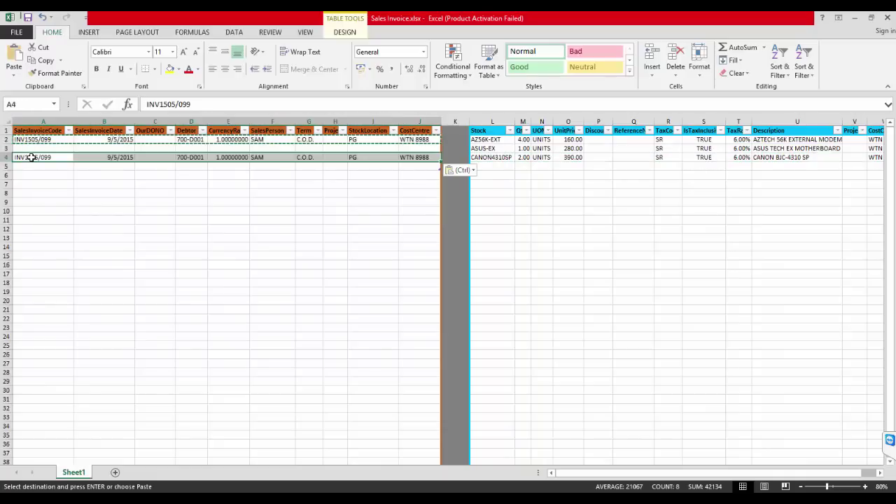
left_click(38, 157)
left_click(190, 106)
left_click_drag(191, 106, 178, 105)
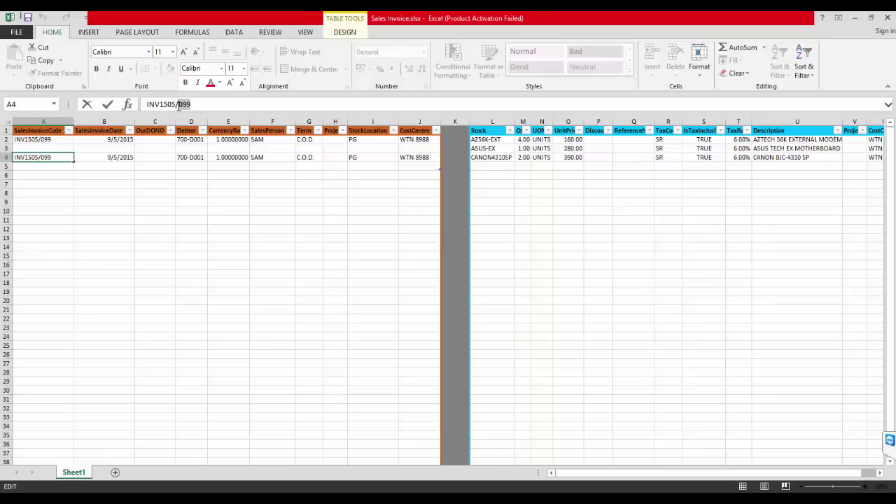
type("100")
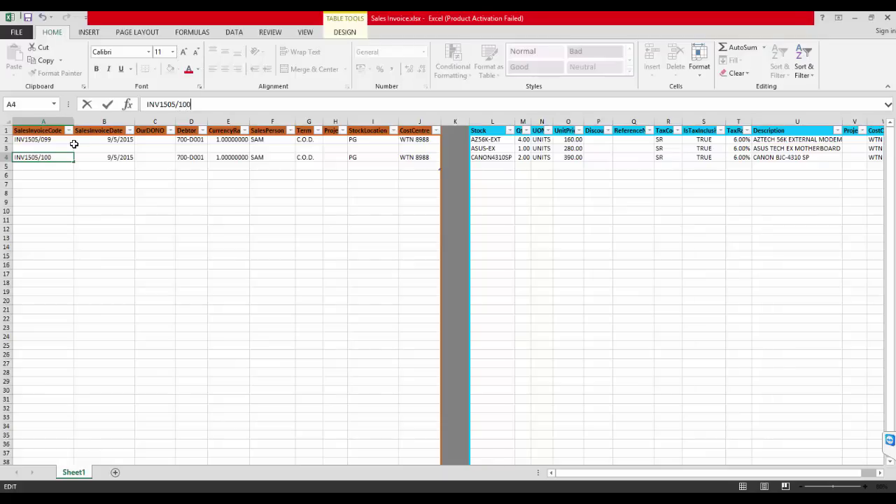
left_click(88, 157)
left_click_drag(150, 104, 147, 104)
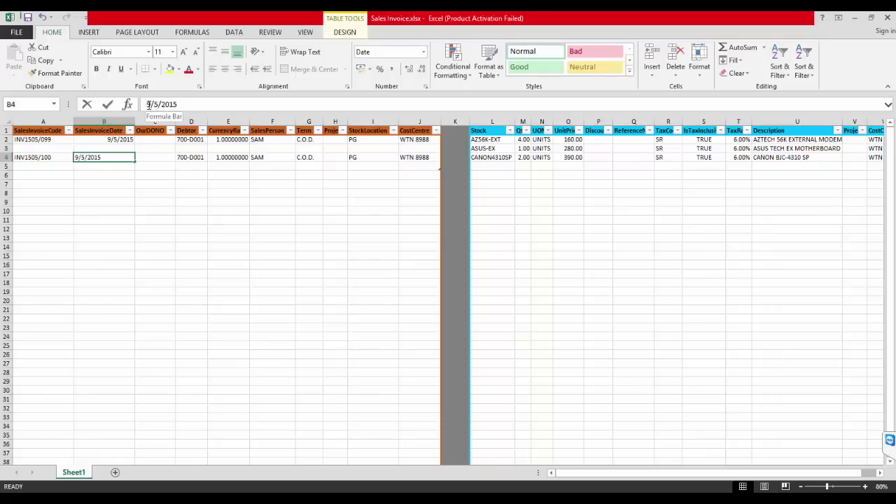
type("10")
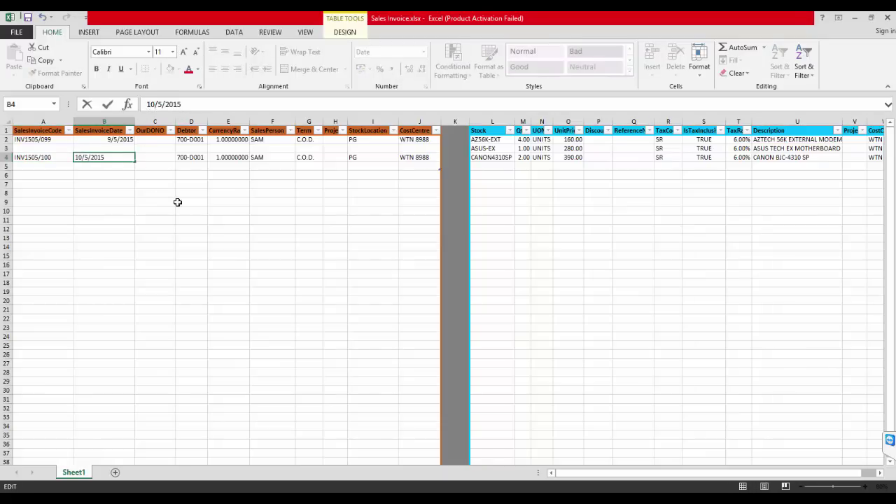
left_click(186, 202)
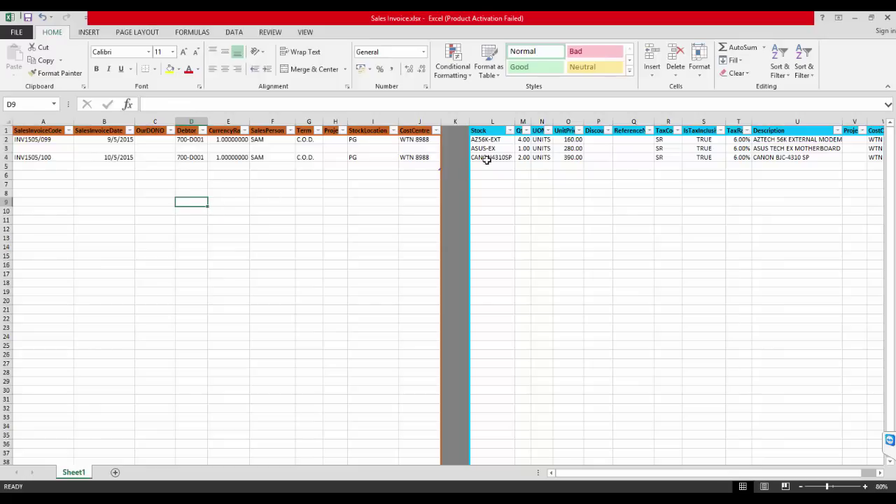
Set the CANON4310SP line's quantity to 6
left_click(488, 158)
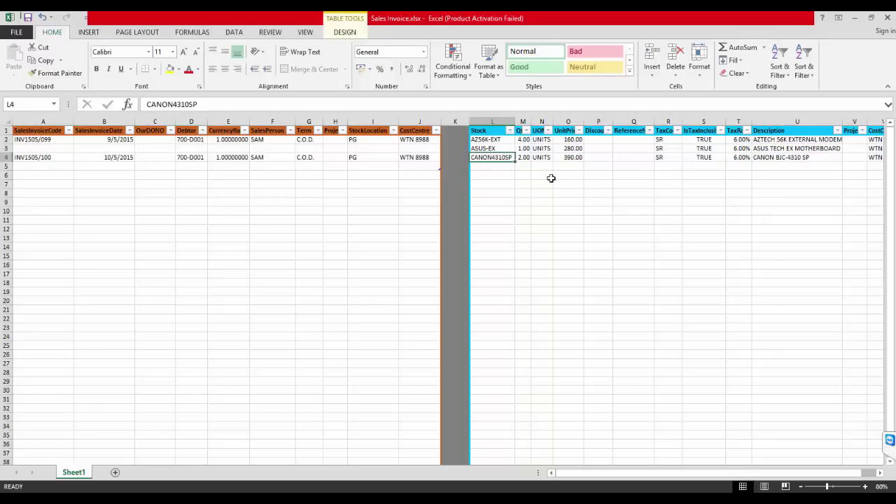
left_click(526, 157)
type("6")
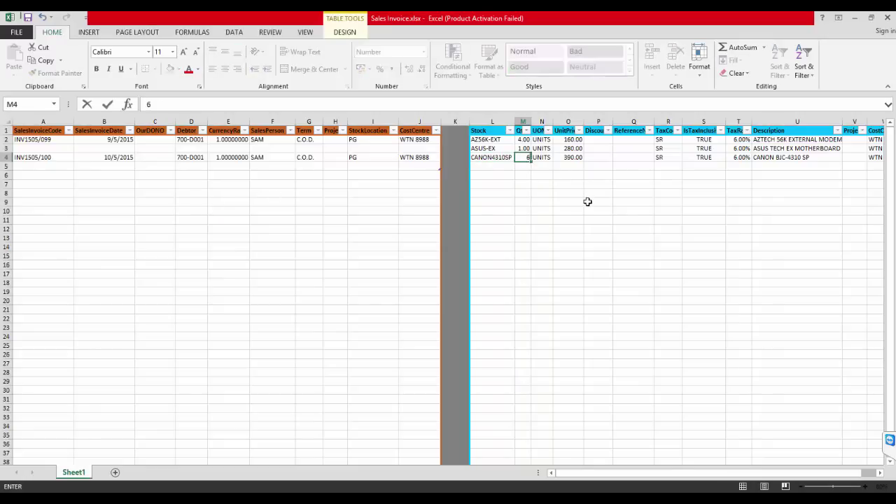
left_click(588, 202)
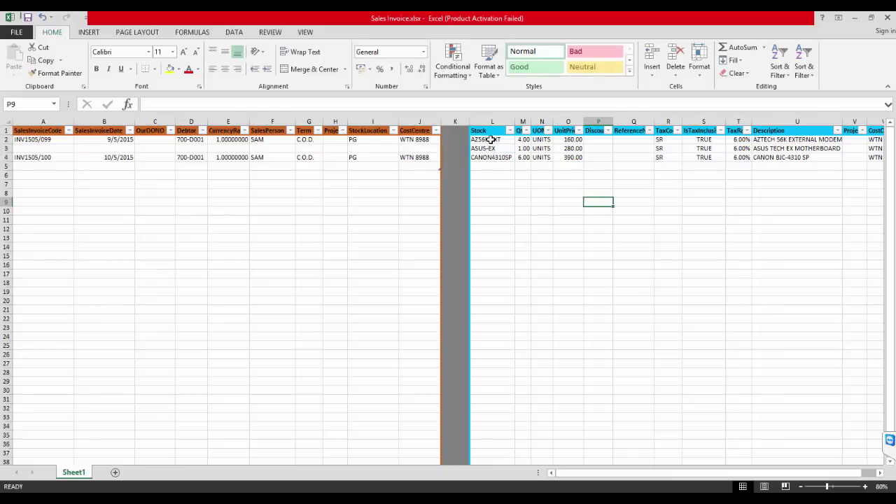
Copy the AZ56K-EXT line into row 5 with quantity 1, then save the workbook
left_click_drag(490, 139, 834, 140)
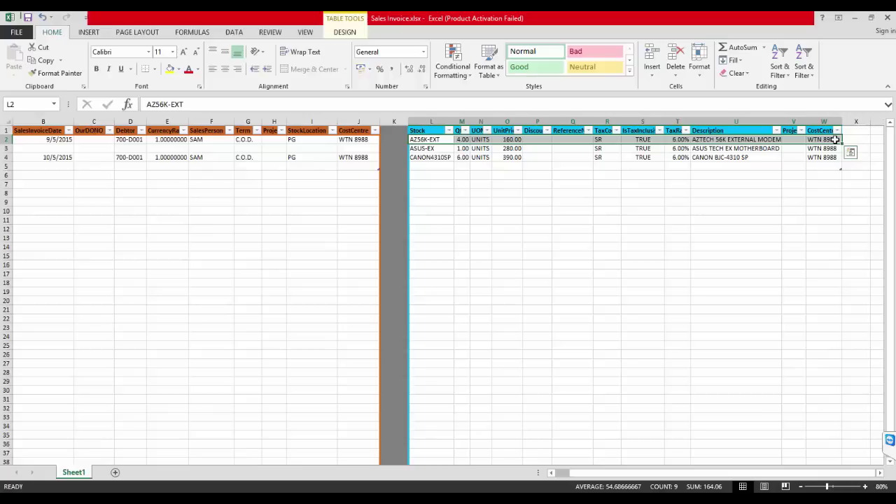
key("ctrl+c")
left_click(415, 169)
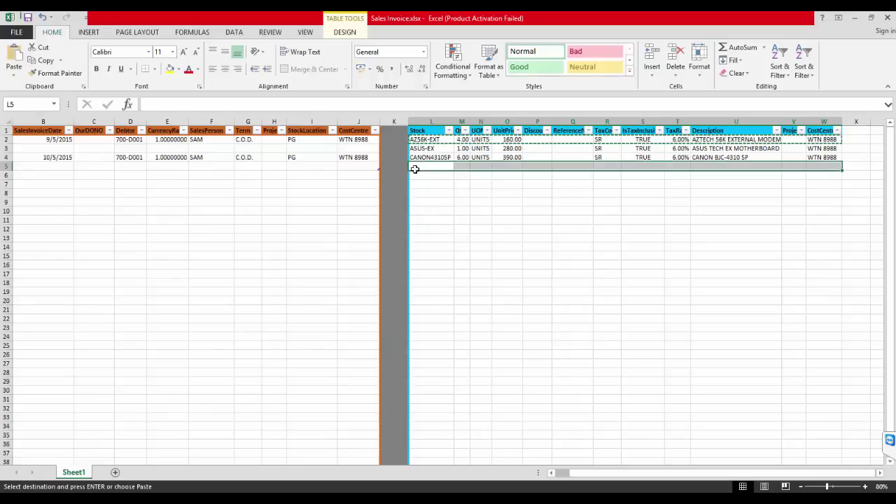
key("ctrl+v")
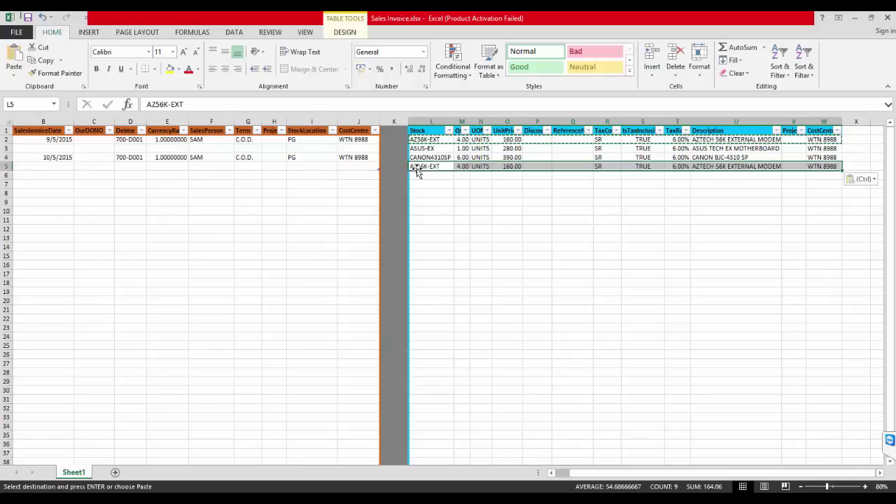
left_click(458, 166)
type("1")
left_click(546, 204)
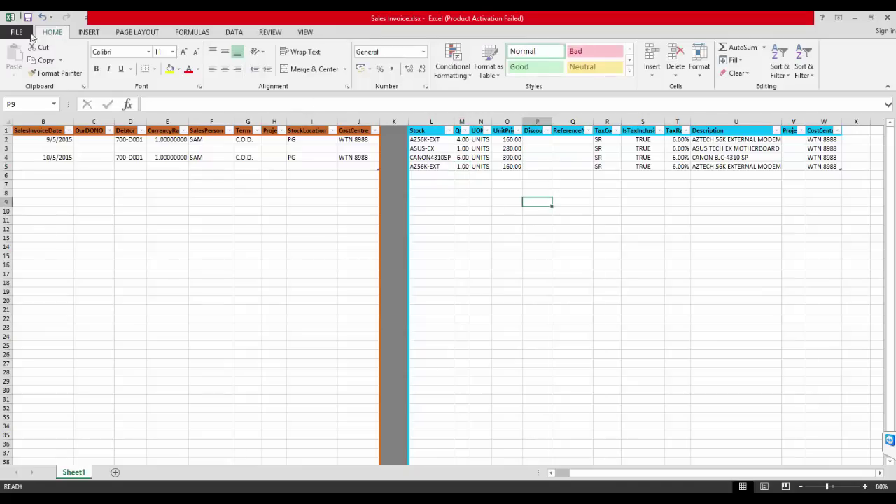
left_click(20, 34)
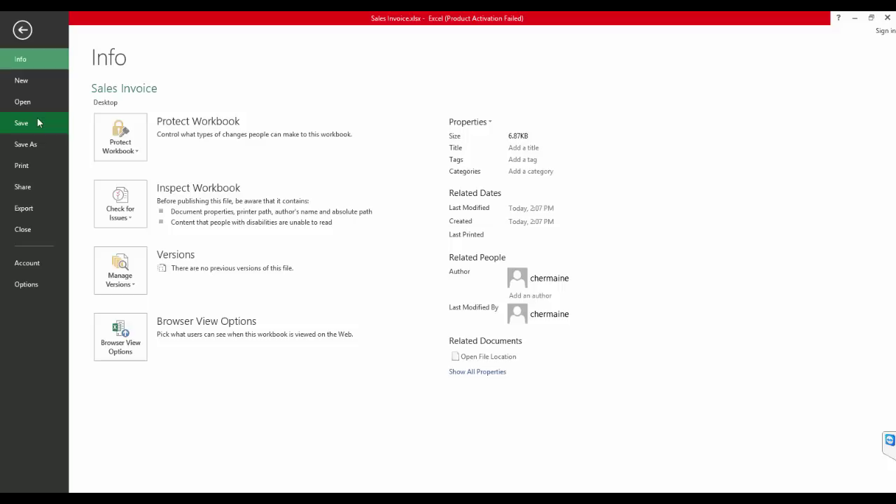
left_click(38, 123)
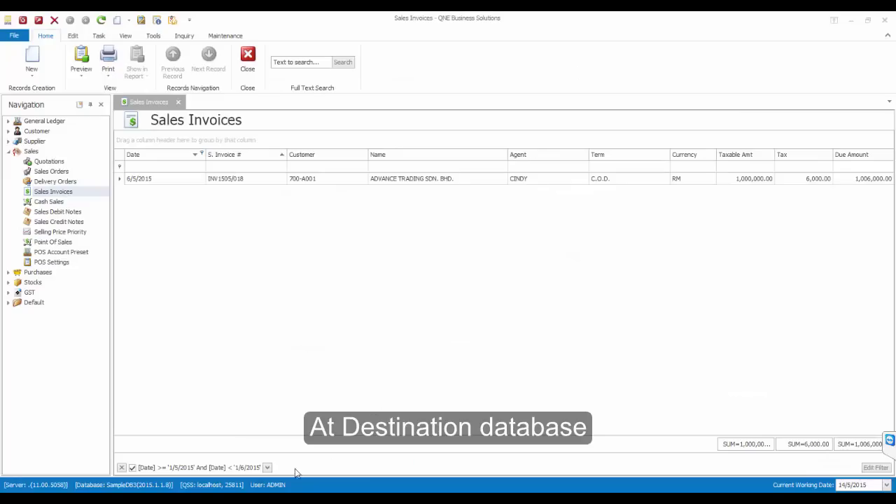
Import Sales Invoice.xlsx from Excel into the destination database's Sales Invoices
right_click(356, 352)
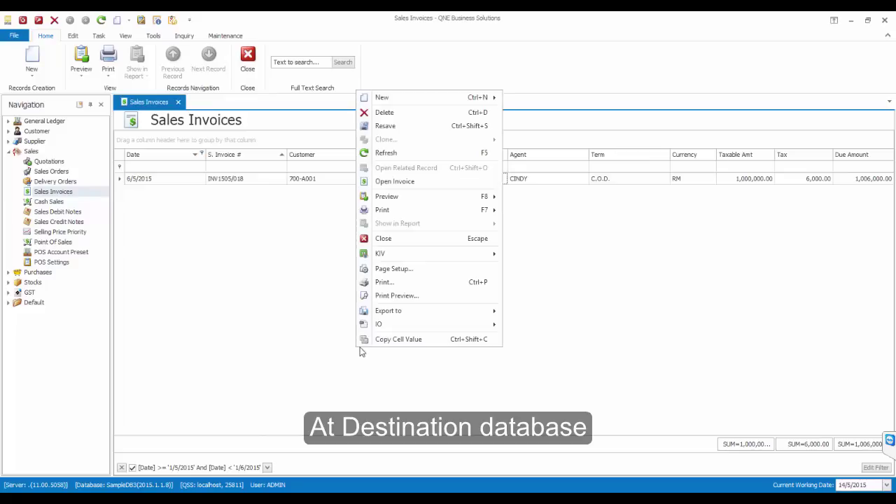
mouse_move(409, 329)
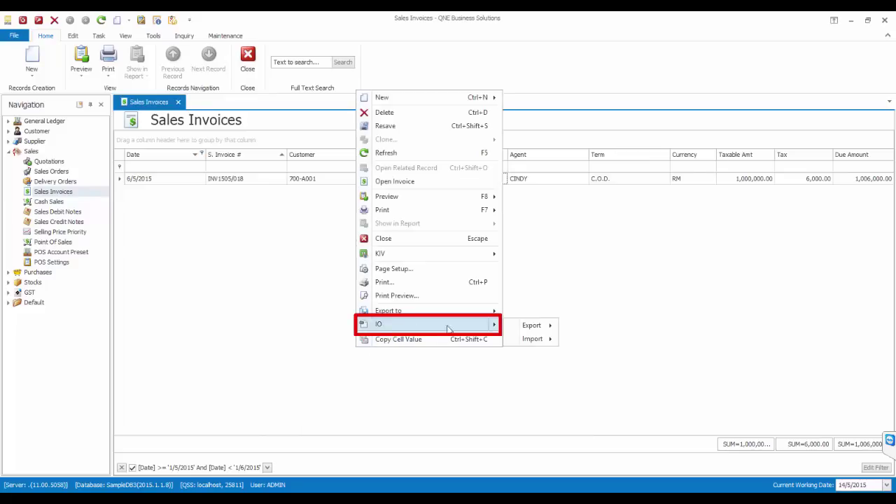
mouse_move(536, 339)
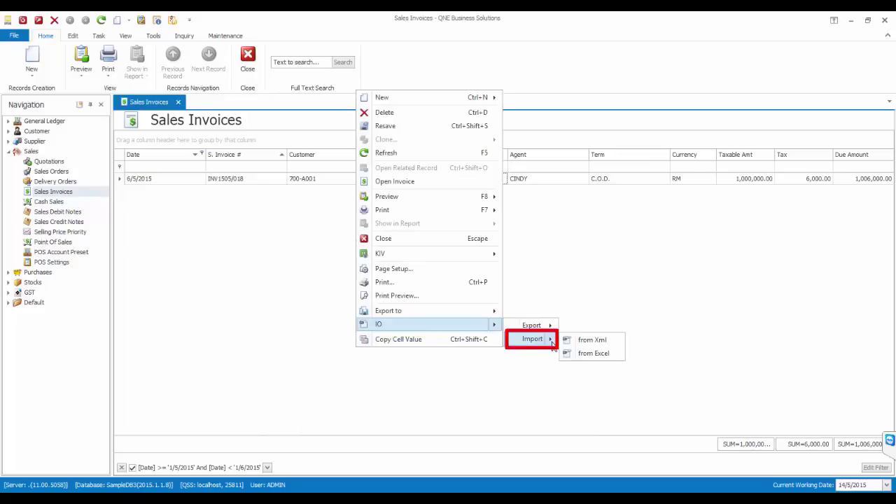
left_click(614, 359)
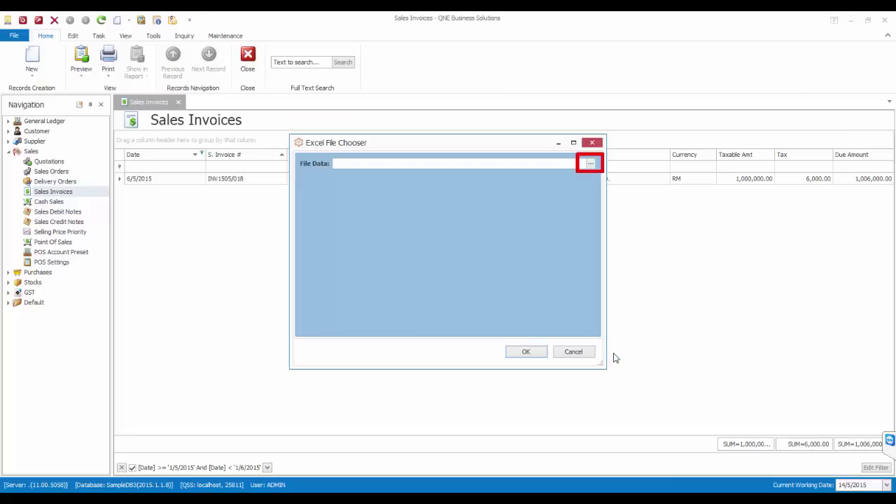
left_click(591, 164)
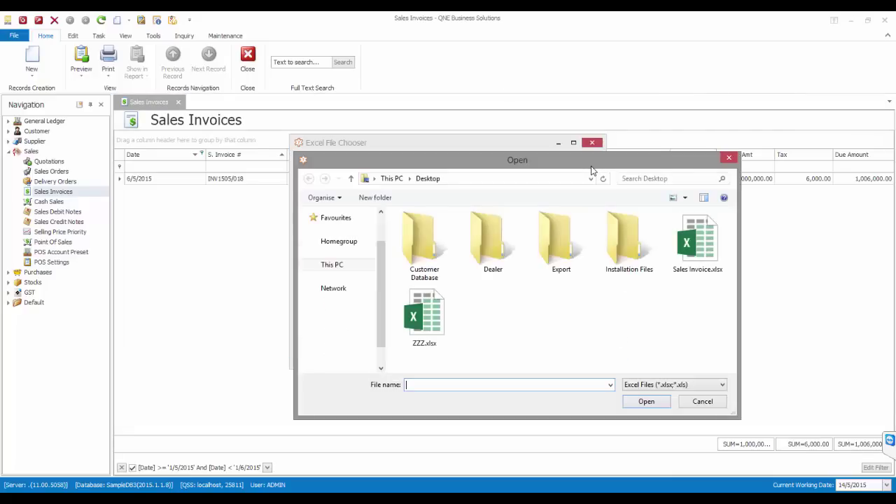
left_click(696, 259)
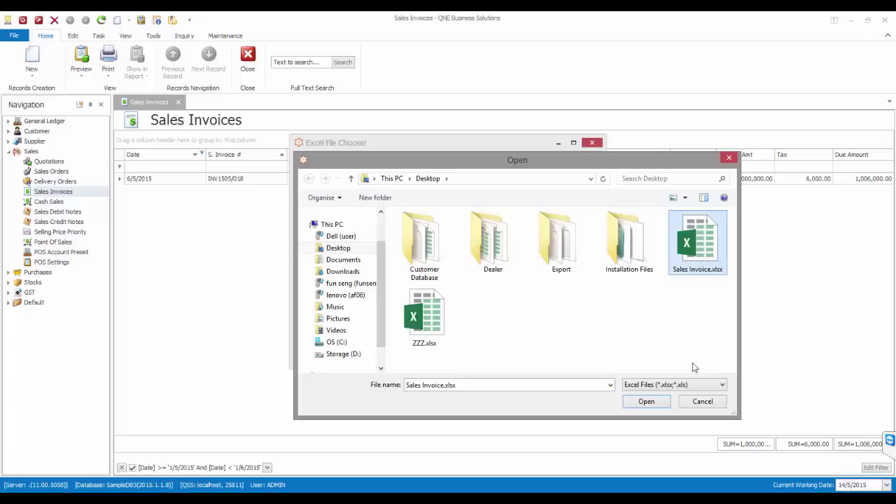
left_click(646, 402)
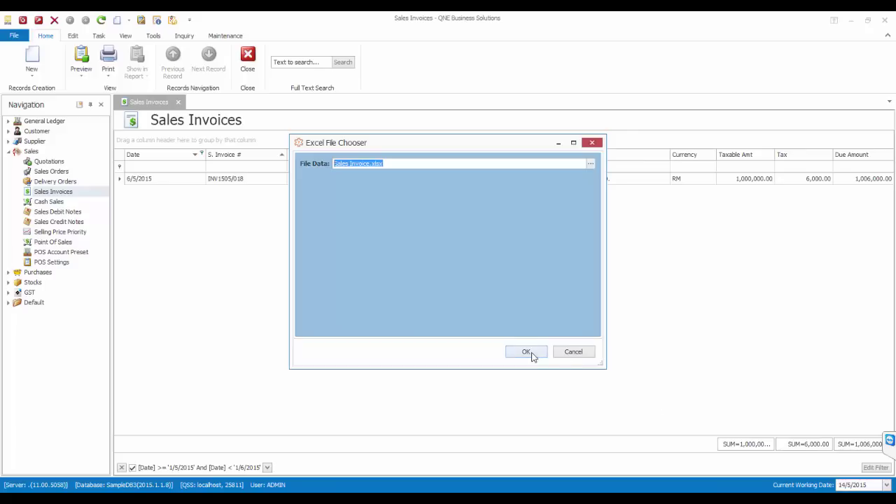
left_click(526, 352)
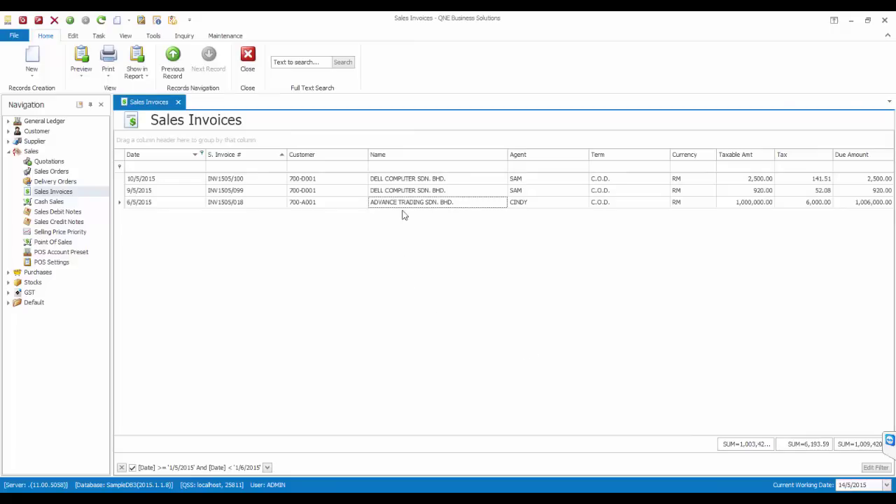
Open INV1505/099, INV1505/018 and INV1505/100 to review their item lines, then close them
left_click(415, 192)
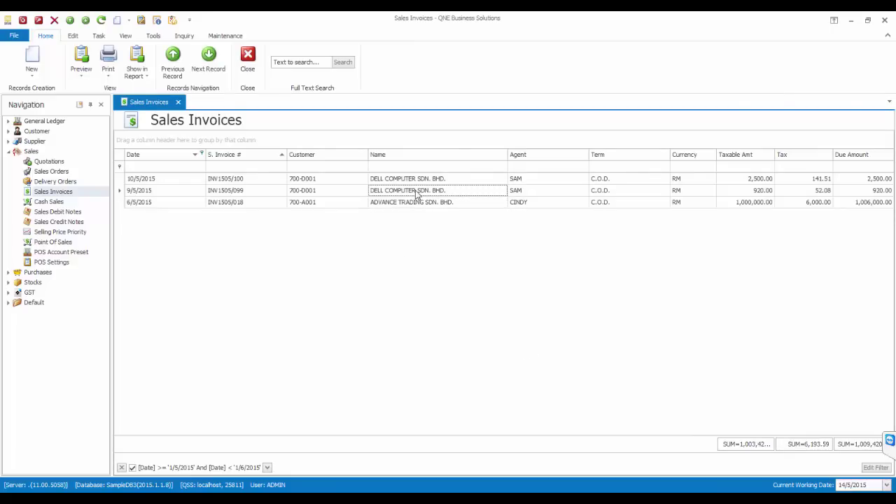
double_click(415, 192)
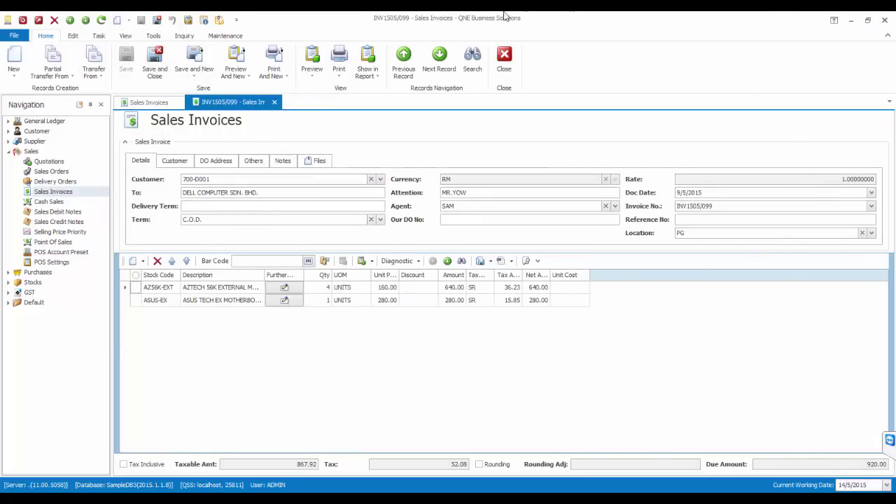
left_click(163, 102)
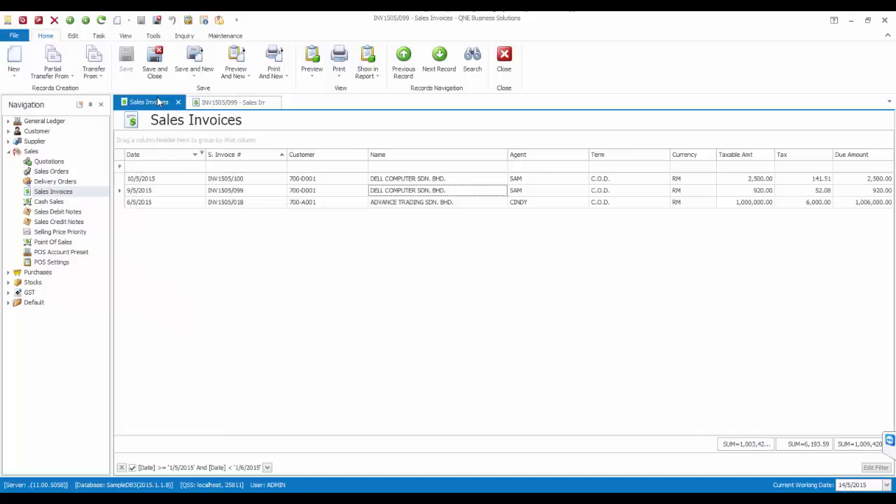
double_click(407, 203)
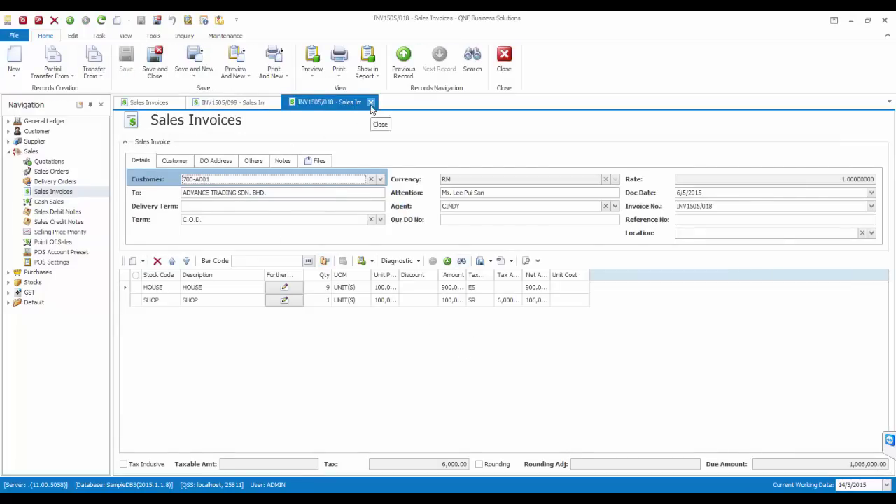
left_click(370, 102)
double_click(408, 181)
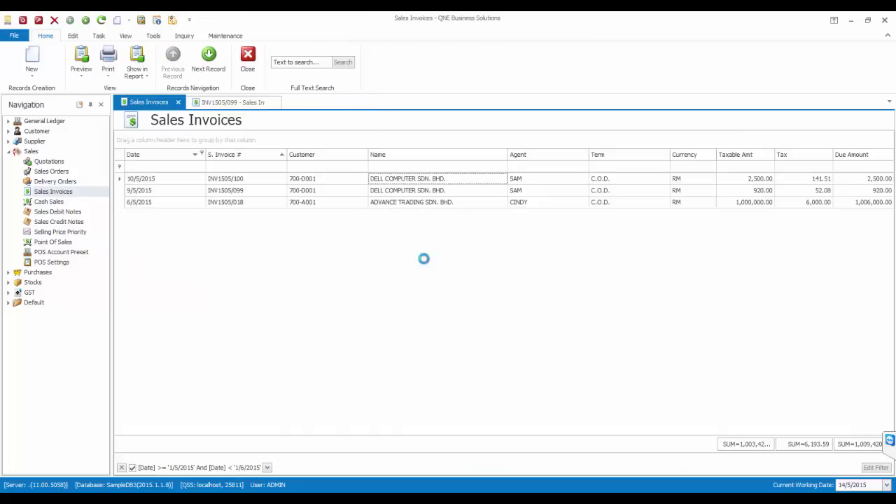
left_click(564, 340)
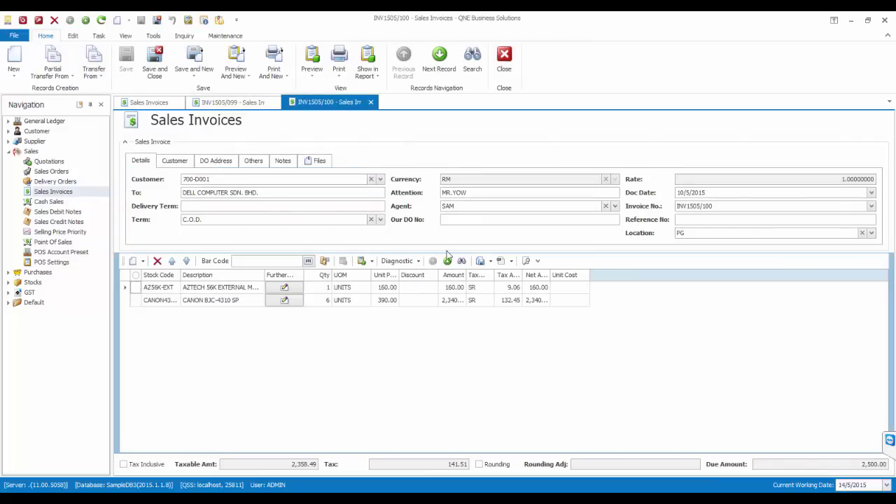
left_click(371, 101)
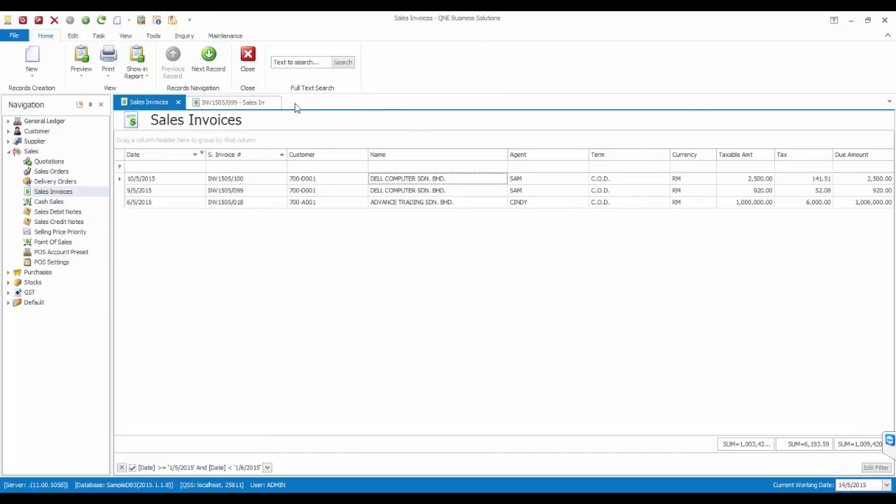